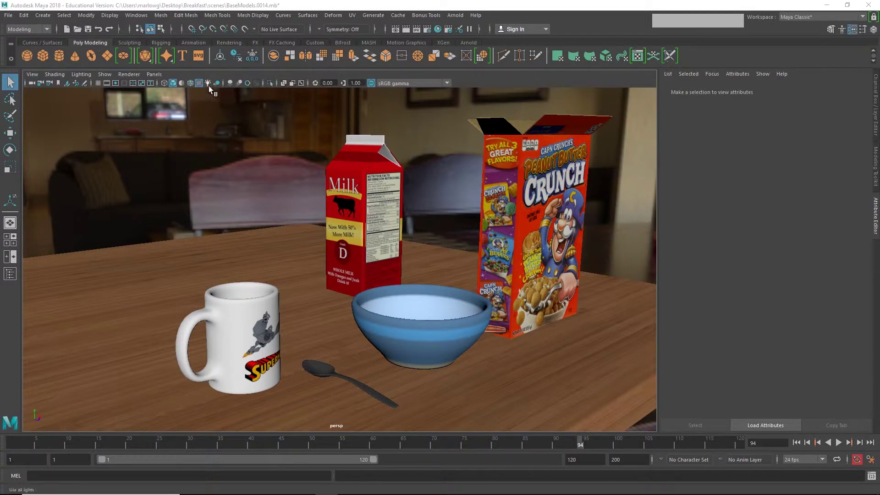
# Step: Enable viewport shadows, screen-space AO, multisample AA, depth of field and motion blur, keeping default lighting
pyautogui.click(208, 83)
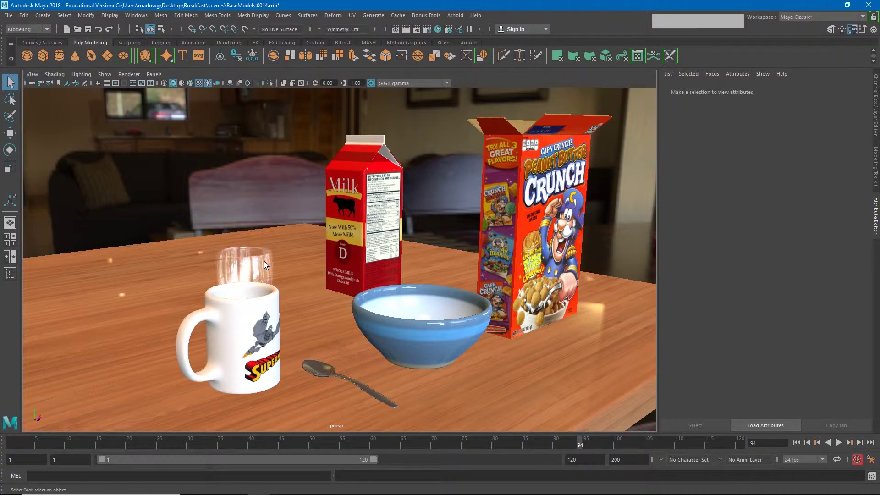
pyautogui.click(216, 83)
pyautogui.click(230, 84)
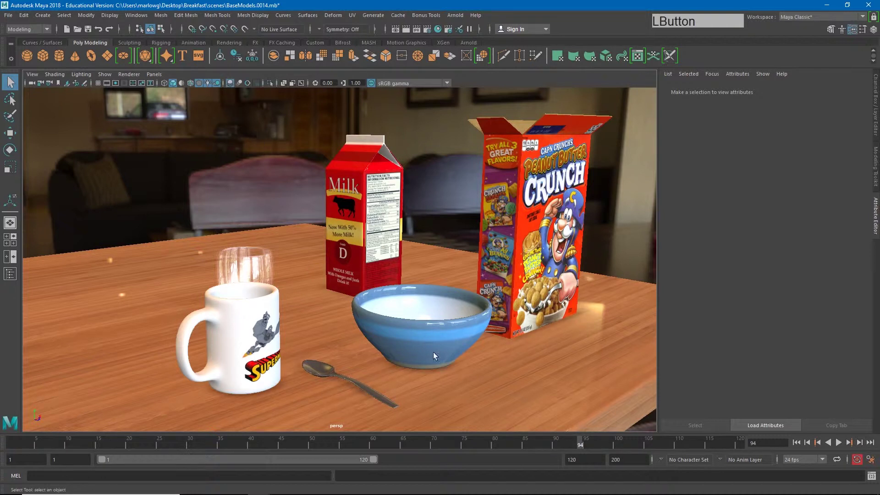
pyautogui.click(240, 83)
pyautogui.click(248, 84)
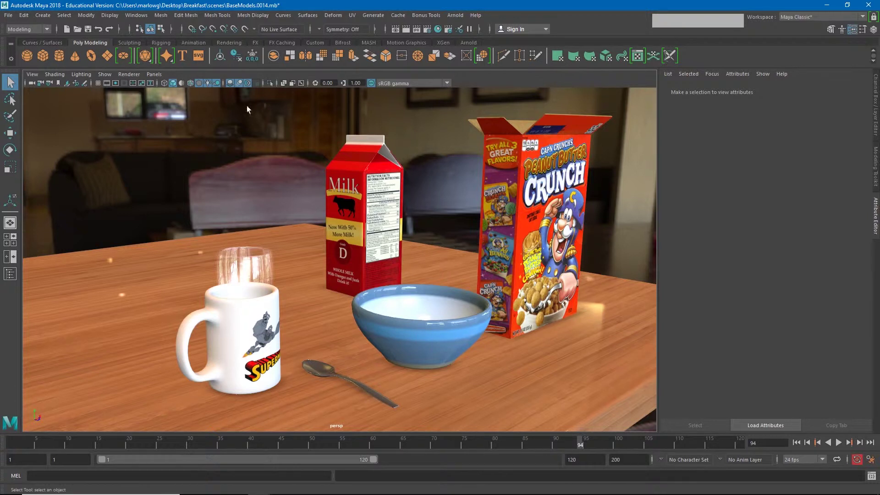
pyautogui.click(238, 83)
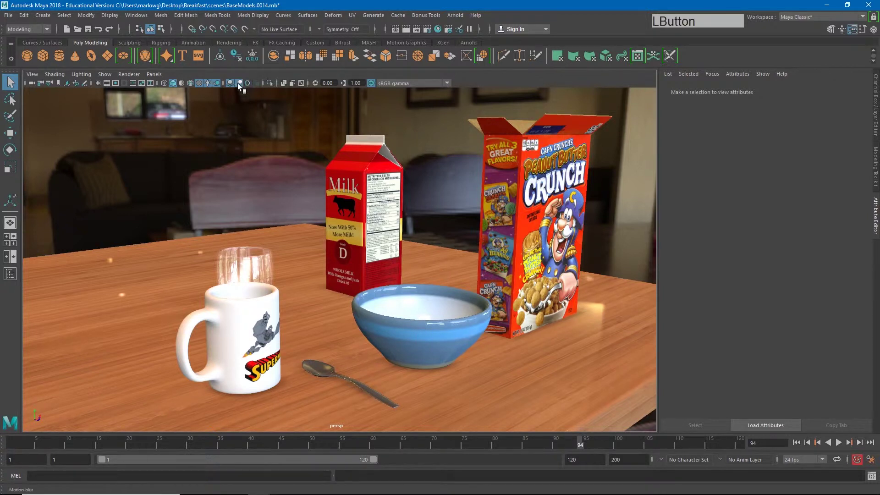
pyautogui.click(207, 84)
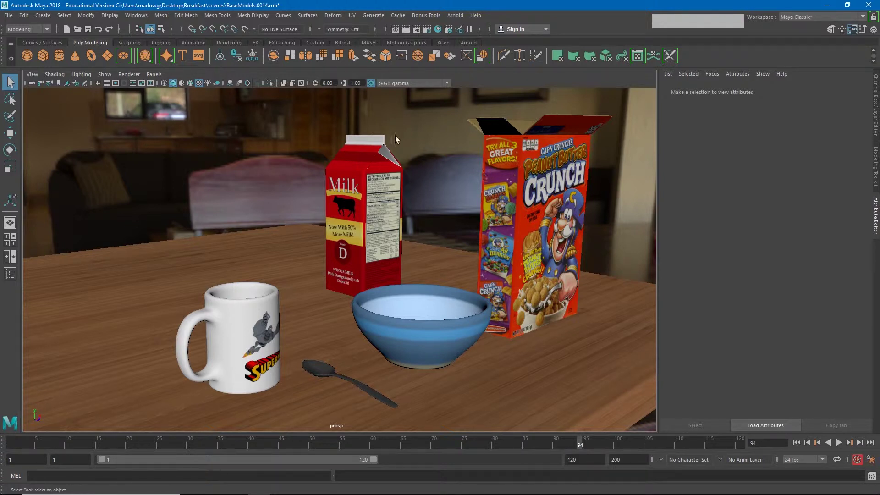
# Step: Open the Arnold RenderView and start an IPR render of the breakfast scene
pyautogui.click(459, 15)
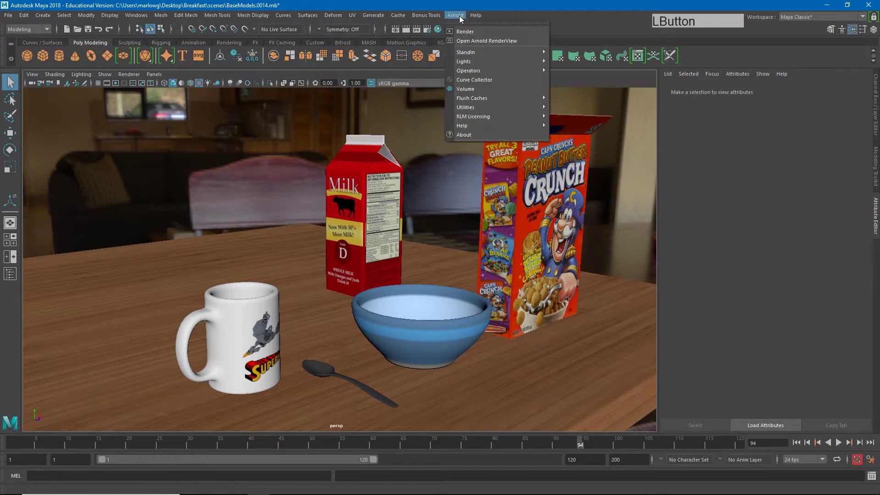
pyautogui.click(478, 40)
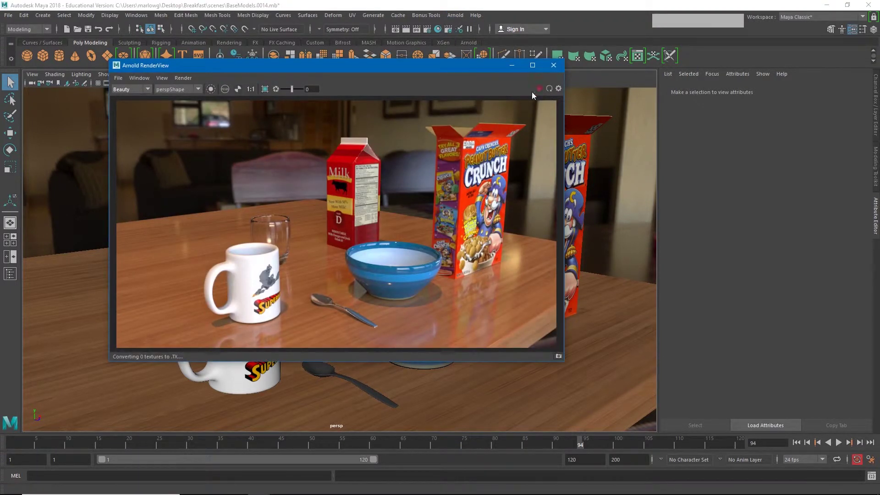
pyautogui.click(540, 89)
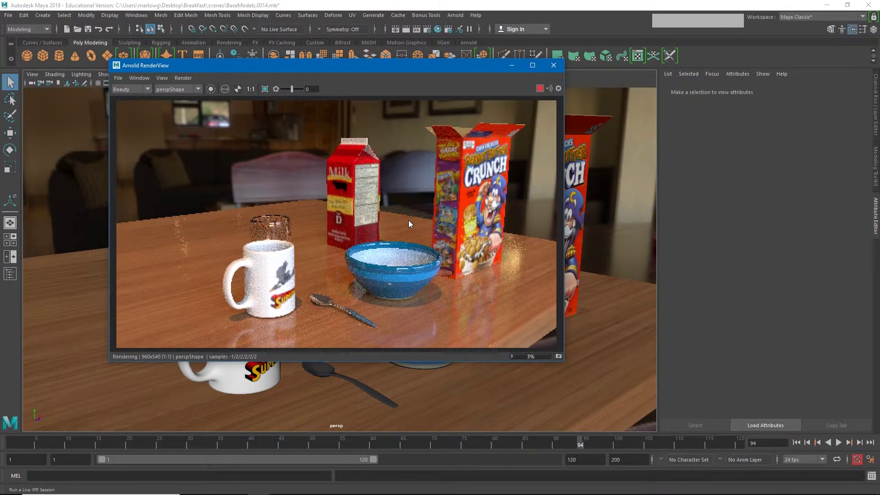
# Step: Tumble the camera to reframe the table, then bring the Bing calculator over Maya
pyautogui.keyDown('alt'); pyautogui.moveTo(422, 392); pyautogui.dragTo(426, 392); pyautogui.keyUp('alt')
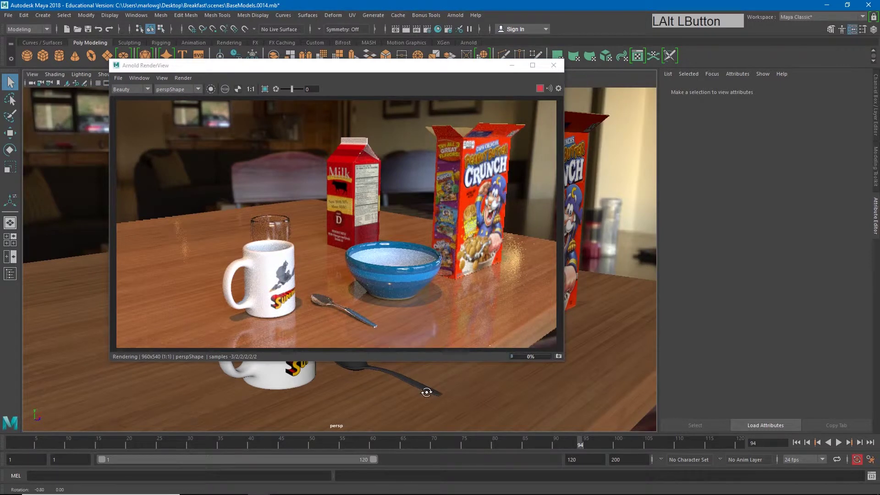
pyautogui.keyDown('alt'); pyautogui.moveTo(427, 392); pyautogui.dragTo(433, 382); pyautogui.keyUp('alt')
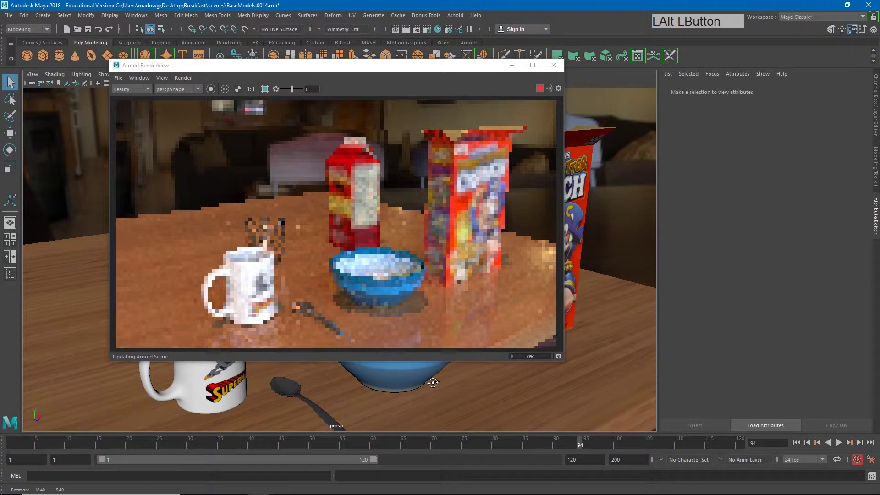
pyautogui.keyDown('alt'); pyautogui.moveTo(433, 382); pyautogui.dragTo(426, 381); pyautogui.keyUp('alt')
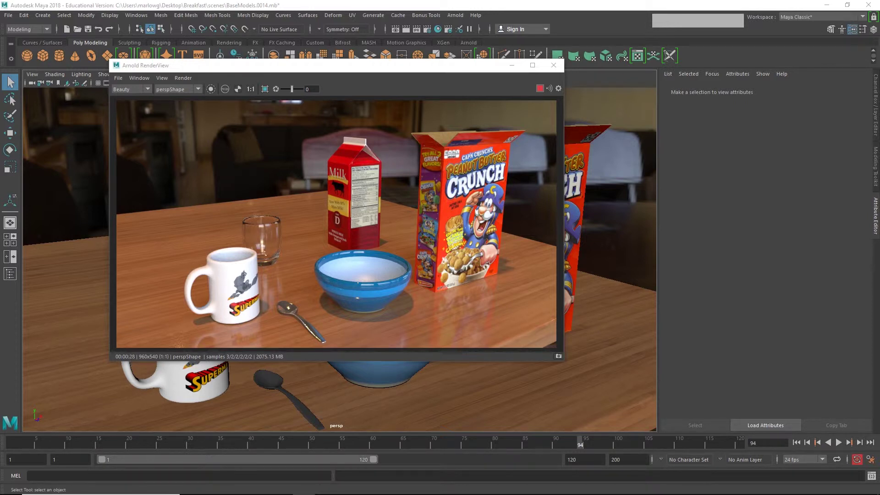
pyautogui.moveTo(879, 221); pyautogui.dragTo(626, 90)
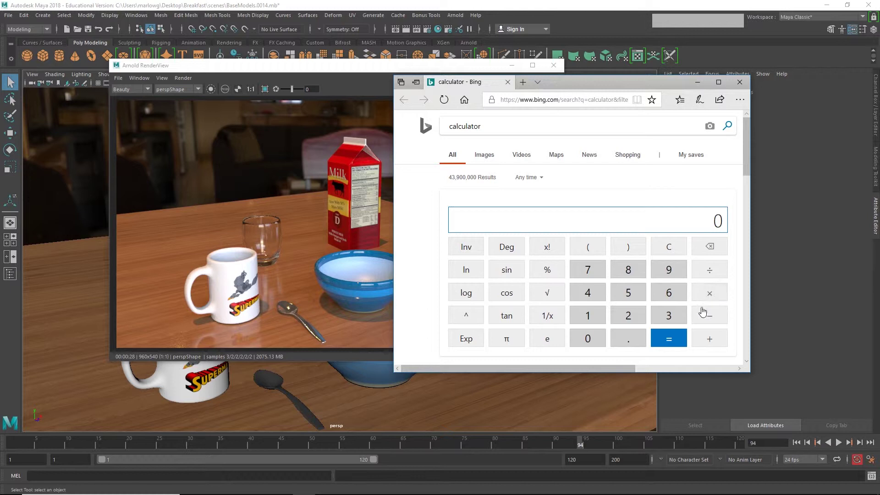
# Step: Multiply the 28-second render time by 200 frames to get 5600 seconds
pyautogui.click(622, 316)
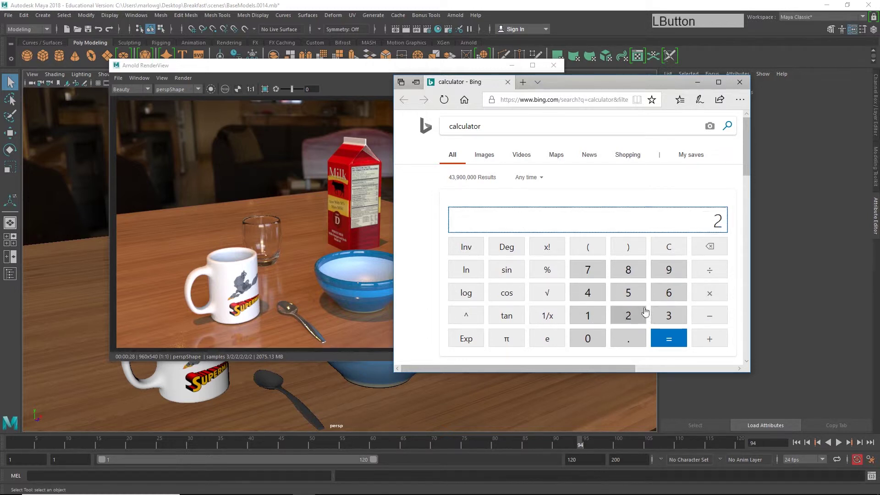
pyautogui.click(635, 277)
pyautogui.click(712, 293)
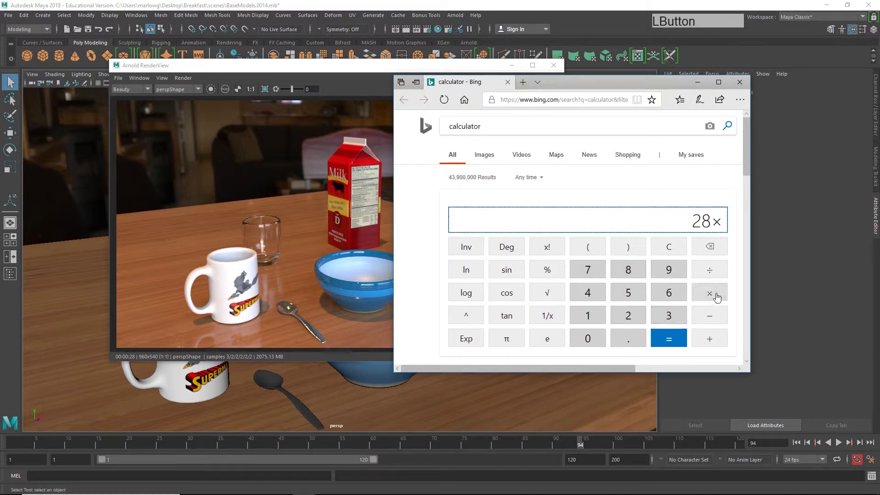
pyautogui.click(626, 316)
pyautogui.doubleClick(589, 340)
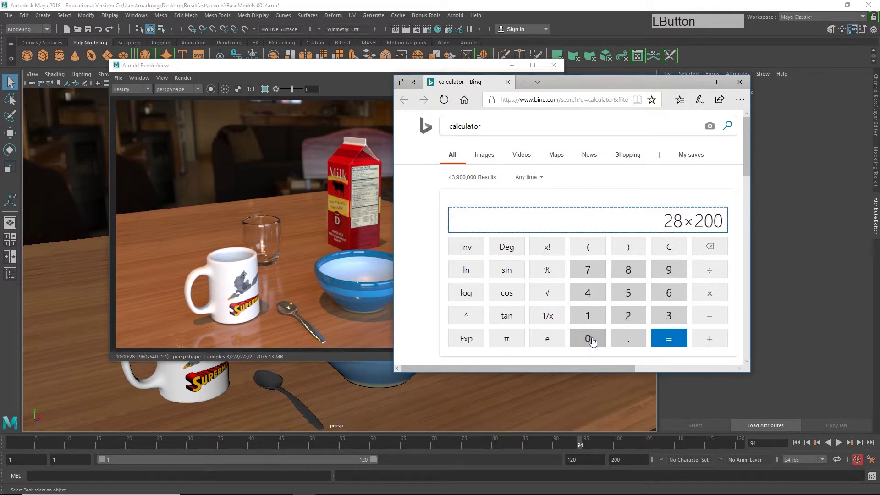
pyautogui.click(665, 350)
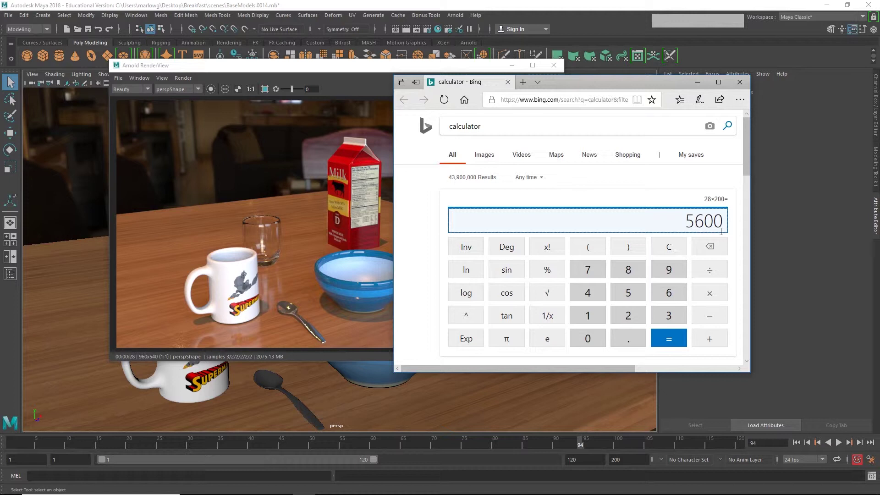
# Step: Divide 5600 by 60 twice, giving 93.3333333 minutes and 1.55555556 hours
pyautogui.click(716, 273)
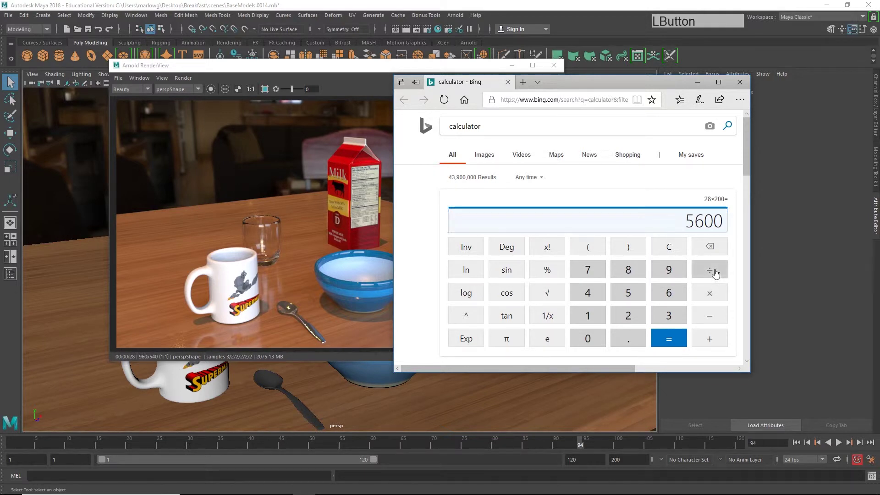
pyautogui.click(669, 293)
pyautogui.click(590, 339)
pyautogui.click(669, 342)
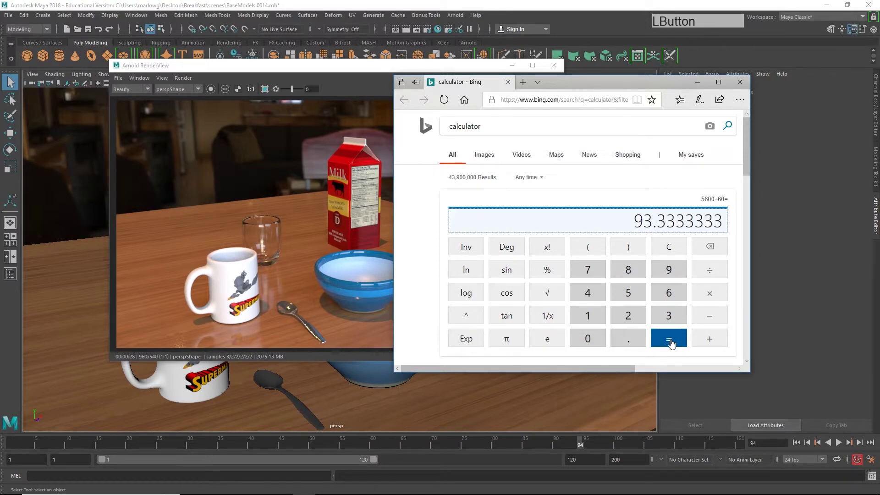
pyautogui.click(710, 275)
pyautogui.click(669, 293)
pyautogui.click(588, 339)
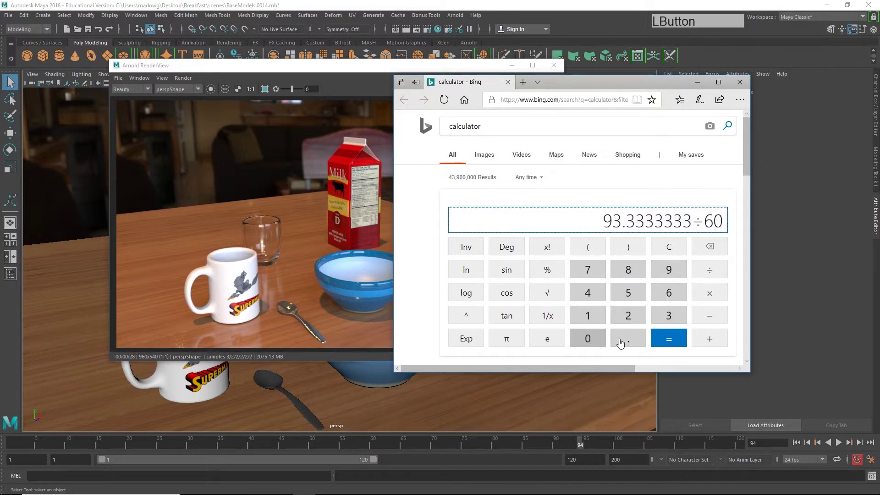
pyautogui.click(669, 338)
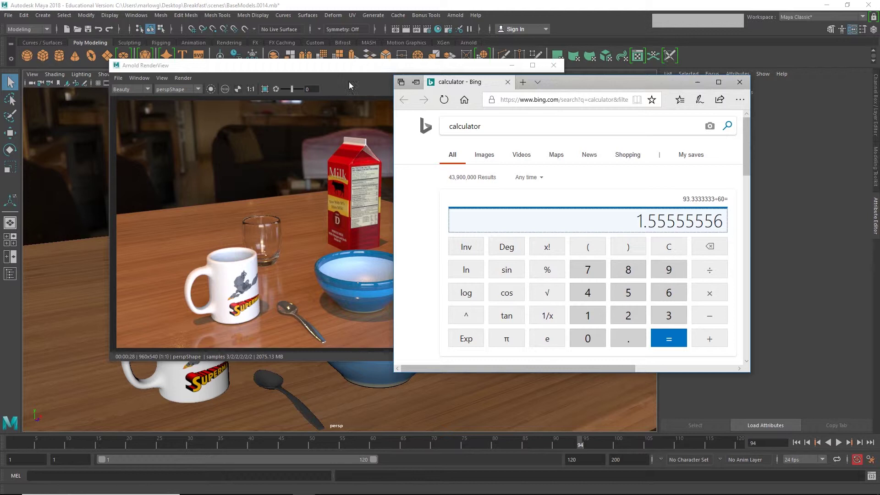
# Step: Compute 120 × 200 in the calculator to get 24000
pyautogui.click(587, 315)
pyautogui.click(628, 316)
pyautogui.click(589, 338)
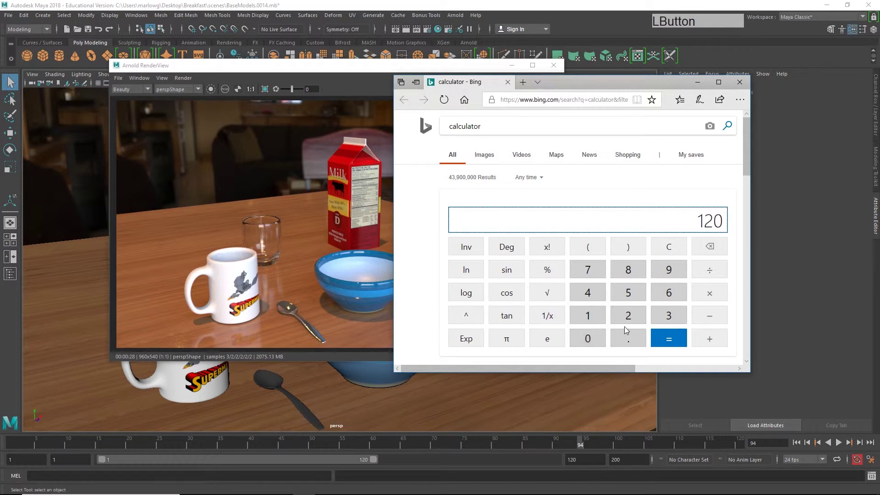
pyautogui.click(709, 293)
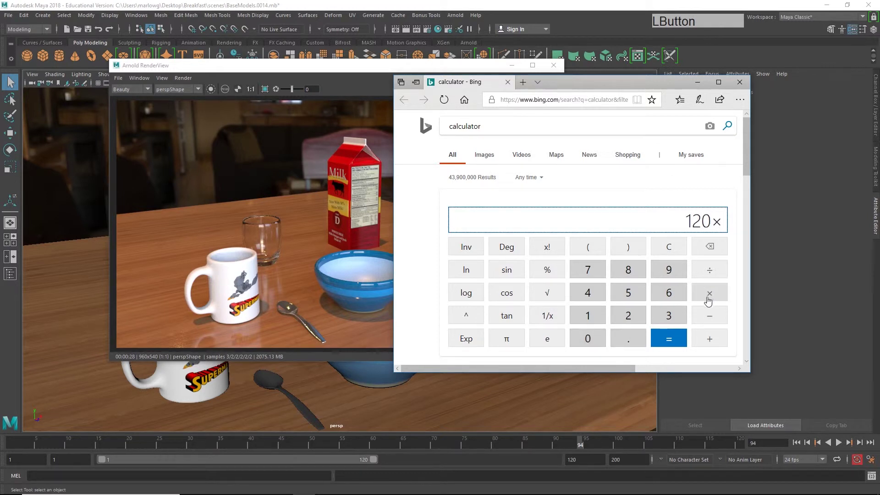
pyautogui.click(635, 319)
pyautogui.click(587, 339)
pyautogui.click(587, 338)
pyautogui.click(669, 344)
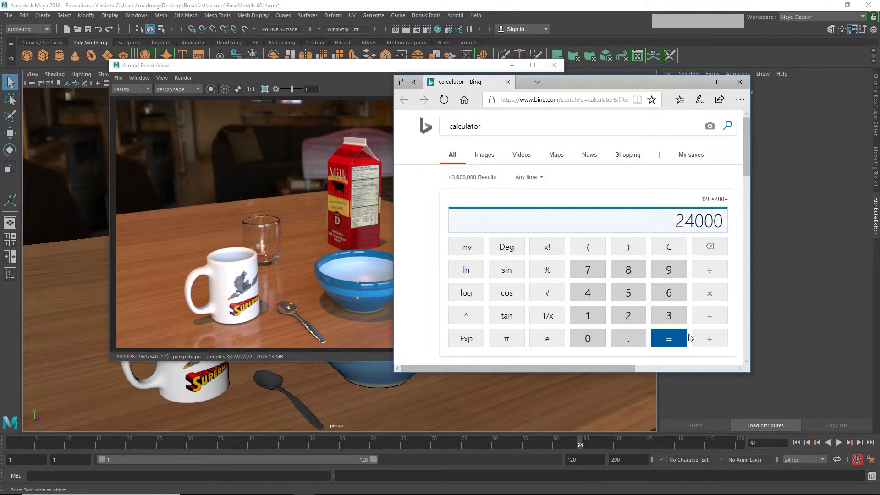
# Step: Divide 24000 by 60 and 60 again for 6.66666667 hours, then move the calculator off-screen
pyautogui.click(709, 270)
pyautogui.click(669, 292)
pyautogui.click(588, 339)
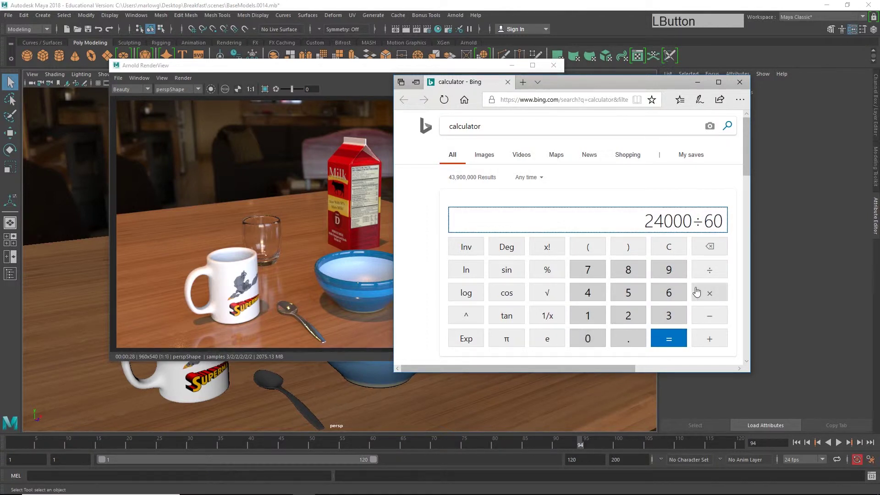
pyautogui.click(709, 270)
pyautogui.click(669, 293)
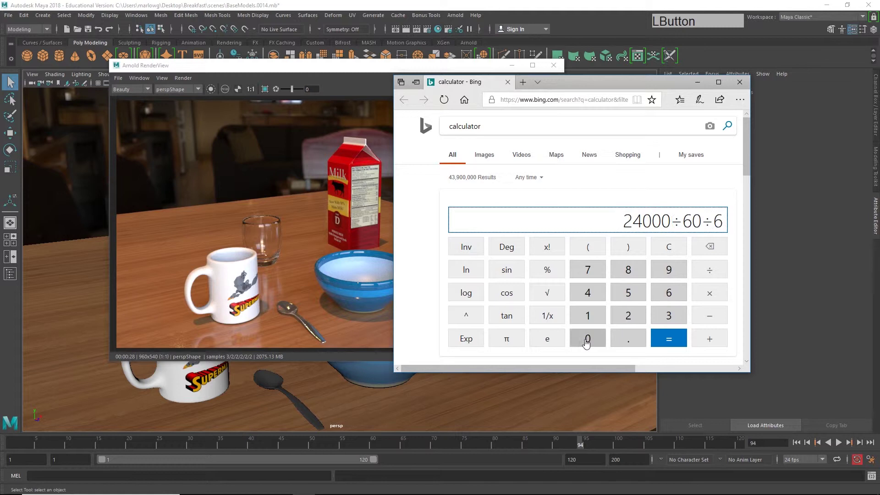
pyautogui.click(586, 341)
pyautogui.click(669, 341)
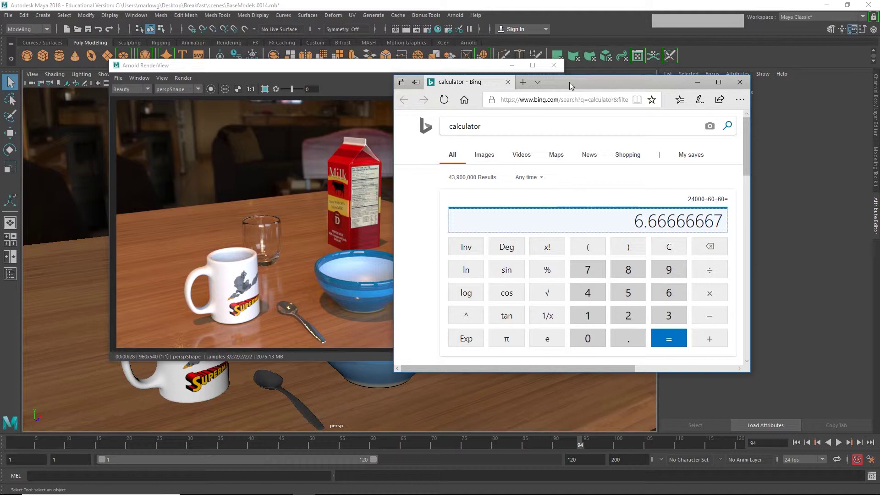
pyautogui.moveTo(570, 82); pyautogui.dragTo(879, 83)
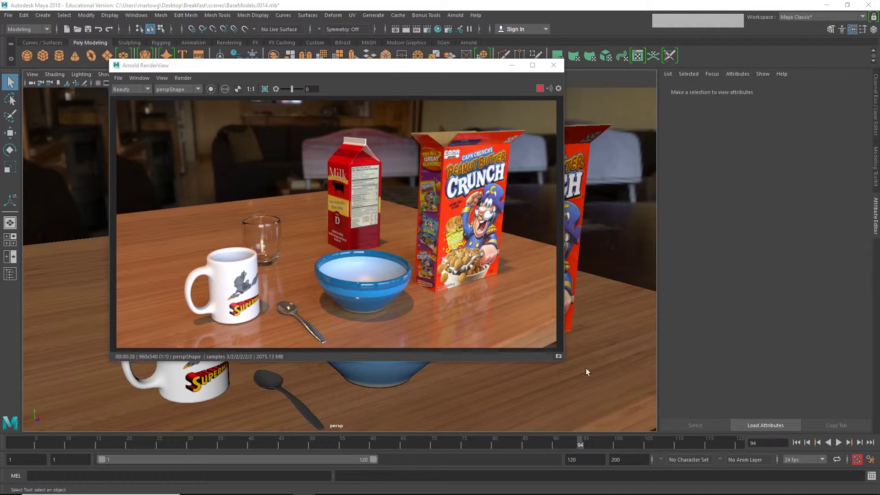
# Step: Select the sky dome light so aiSkyDomeLightShape1 loads in the Attribute Editor
pyautogui.click(626, 215)
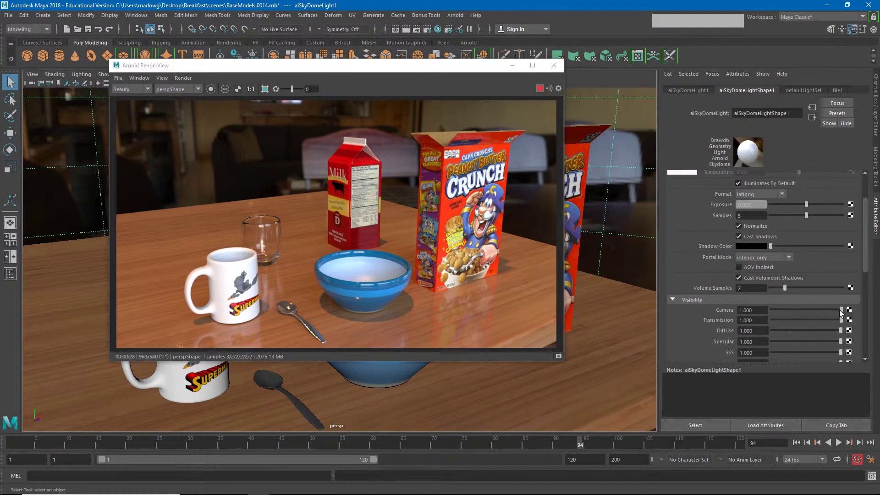
# Step: Drag the sky dome's Camera visibility from 1.000 to 0.000
pyautogui.moveTo(841, 311); pyautogui.dragTo(760, 313)
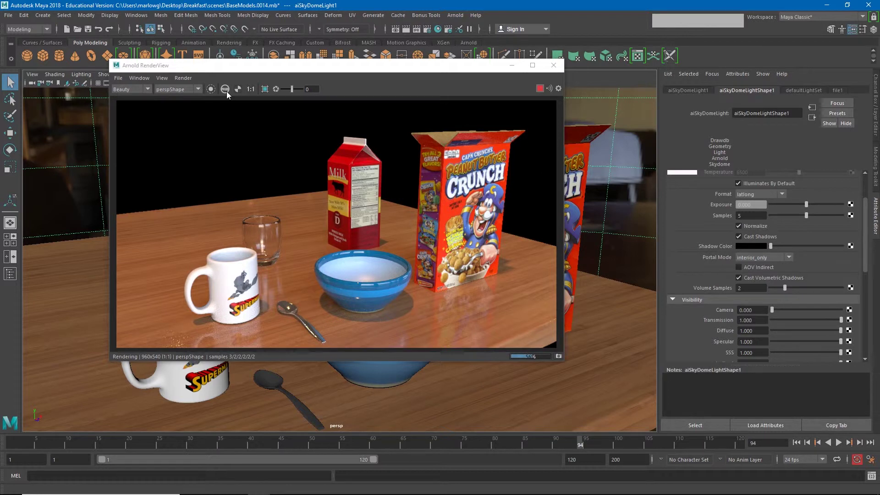
# Step: Cycle the RenderView channel display through the colour channels to the alpha (A) view
pyautogui.click(226, 89)
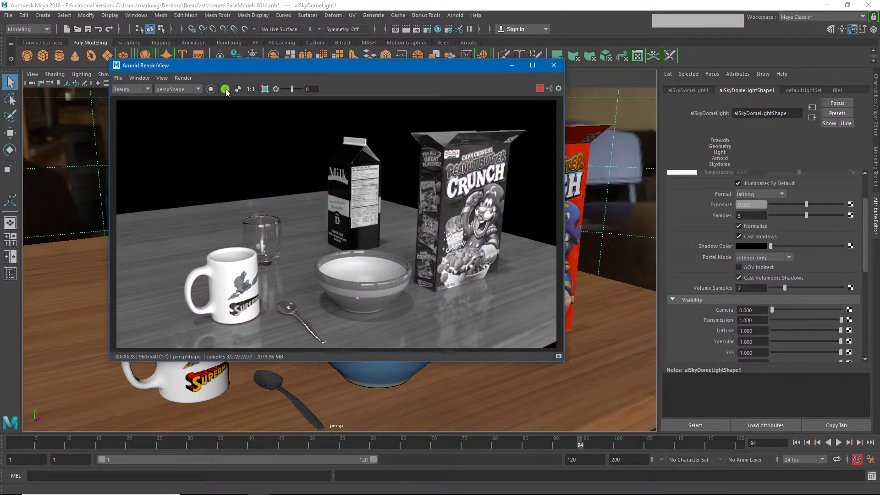
pyautogui.click(225, 89)
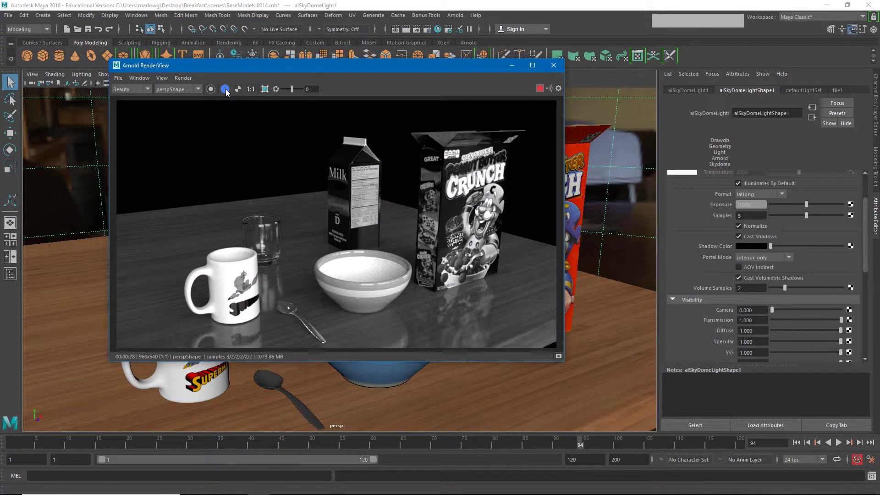
pyautogui.click(225, 89)
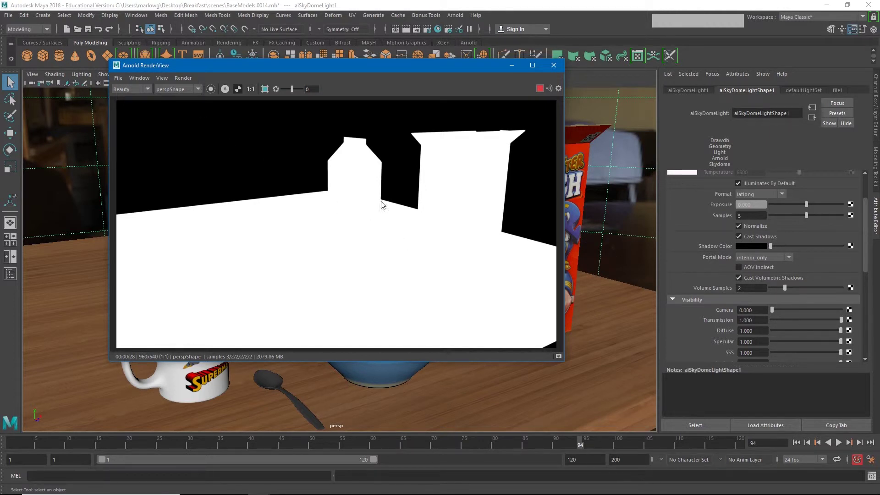
# Step: Switch the RenderView back to RGB and return the sky dome's Camera visibility to 1.000
pyautogui.click(226, 90)
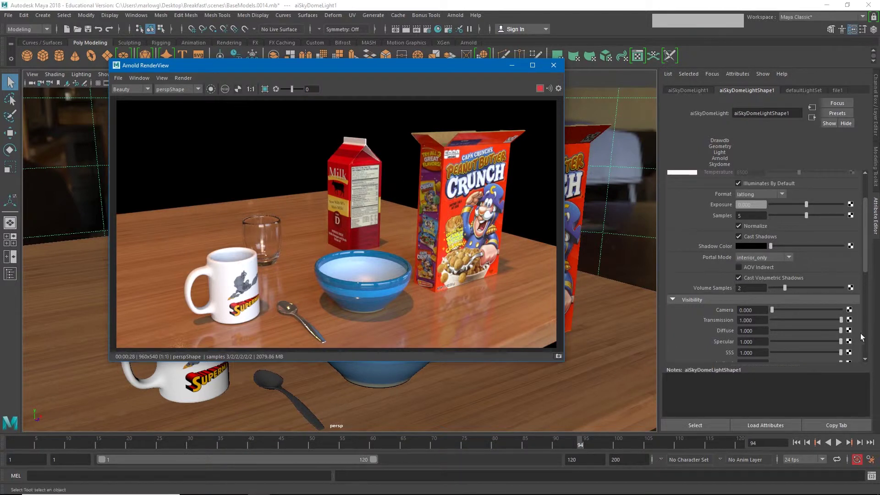
pyautogui.moveTo(772, 311); pyautogui.dragTo(841, 311)
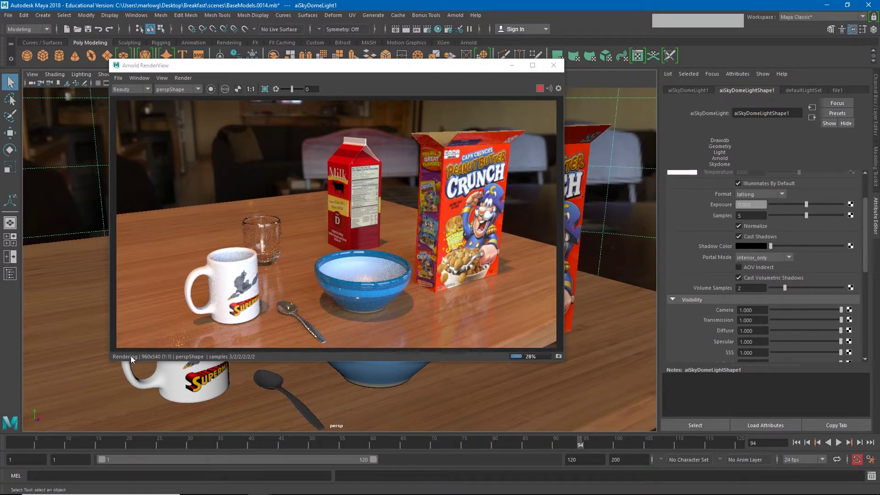
pyautogui.scroll(3, 775, 312)
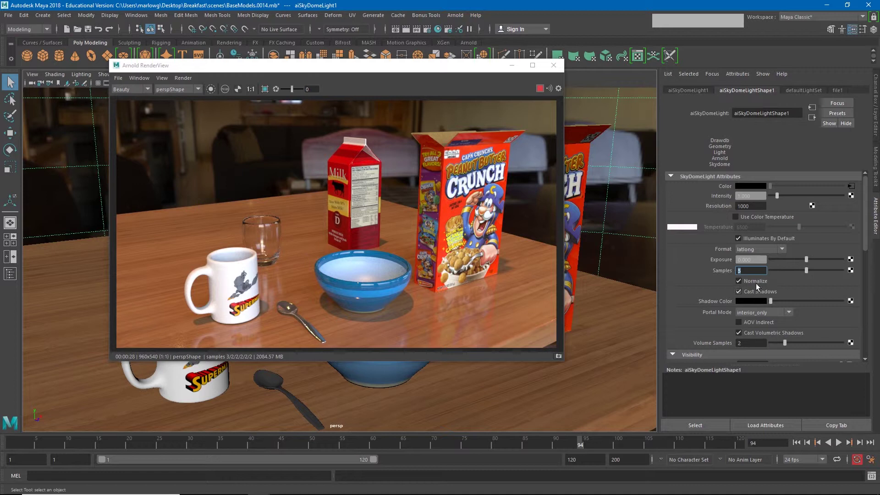
# Step: Set the sky dome light's Samples to 1, then to 3, and re-render the scene
pyautogui.click(740, 271)
pyautogui.write('1')
pyautogui.press('Return')
pyautogui.click(750, 272)
pyautogui.write('3')
pyautogui.press('Return')
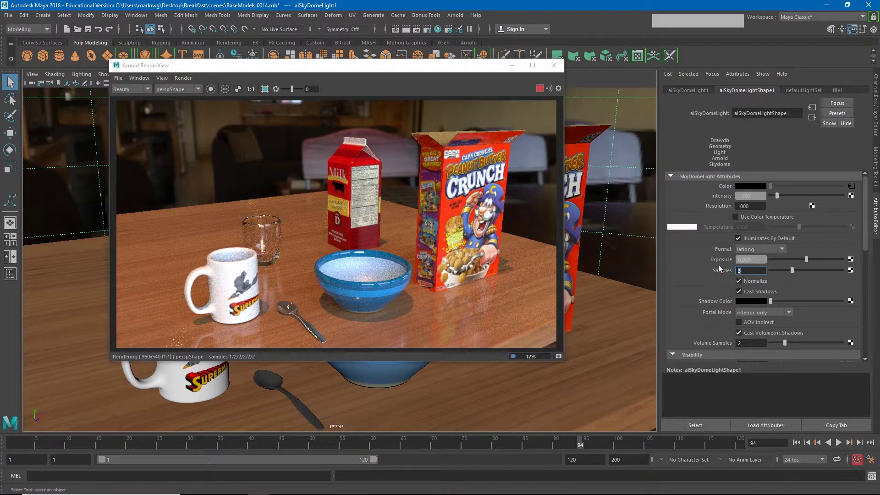
pyautogui.press('Return')
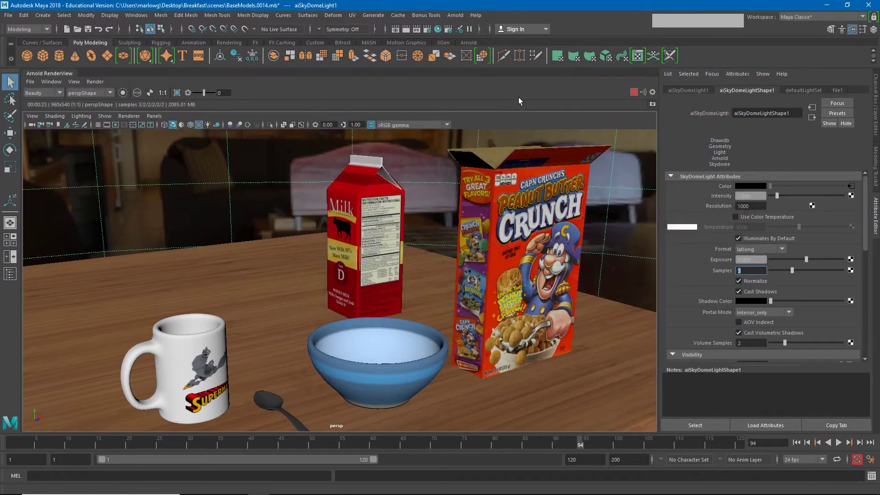
# Step: Undock the Arnold RenderView into a floating window and open Render Settings, moved to the left
pyautogui.moveTo(60, 73); pyautogui.dragTo(452, 144)
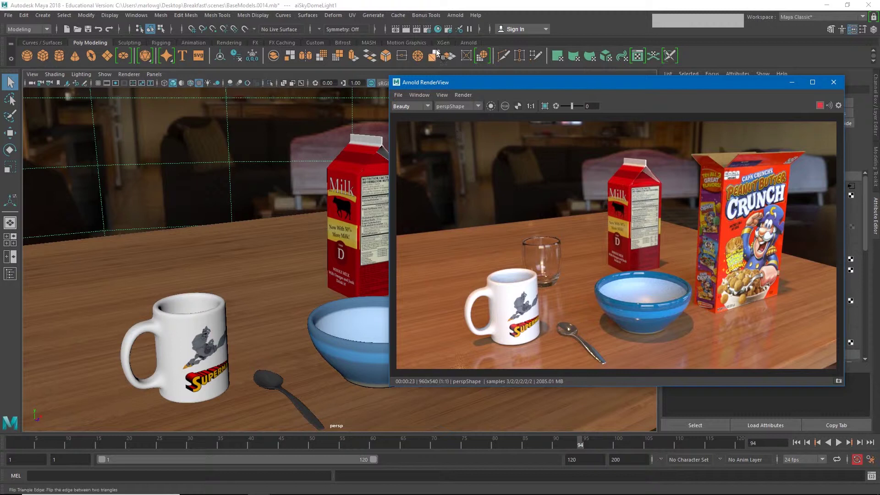
pyautogui.click(427, 29)
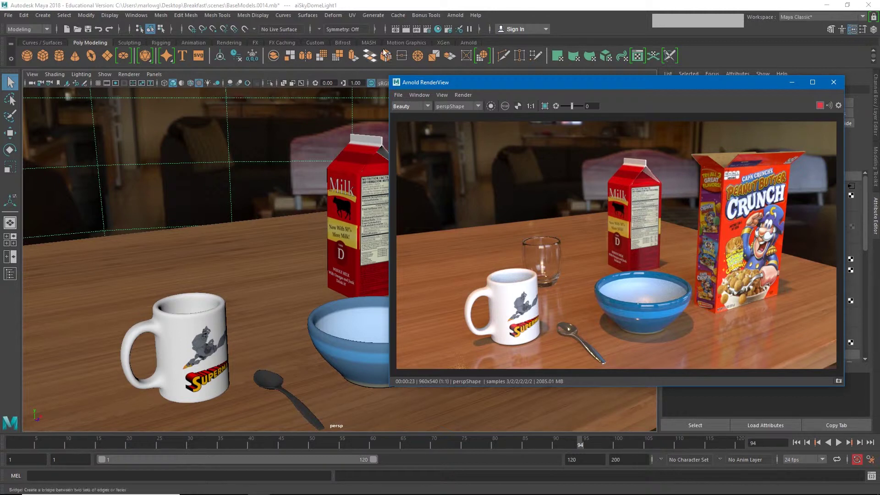
pyautogui.click(426, 29)
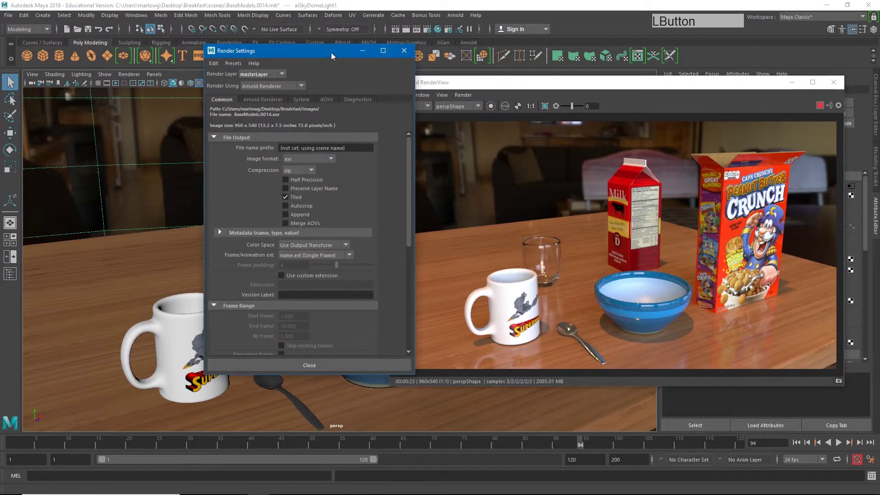
pyautogui.moveTo(331, 52); pyautogui.dragTo(169, 59)
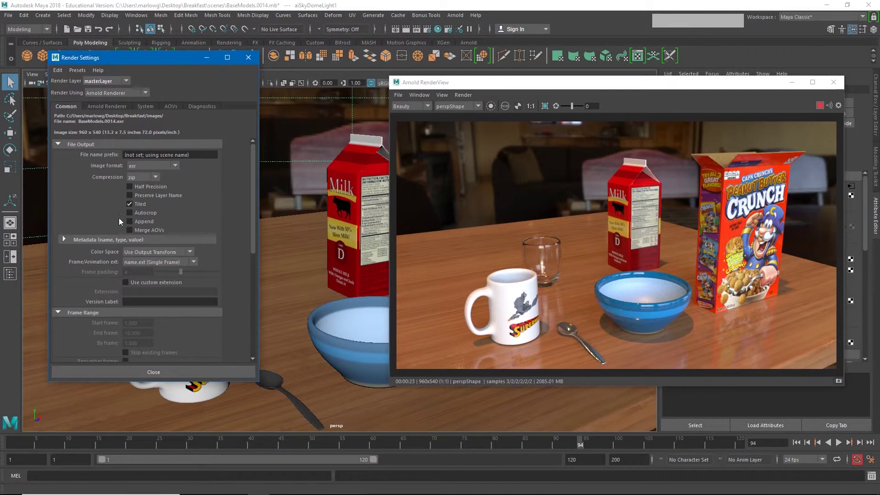
pyautogui.moveTo(253, 190); pyautogui.dragTo(262, 170)
# Step: In the Arnold Renderer sampling settings, set Volume Indirect and SSS samples to 0
pyautogui.click(114, 106)
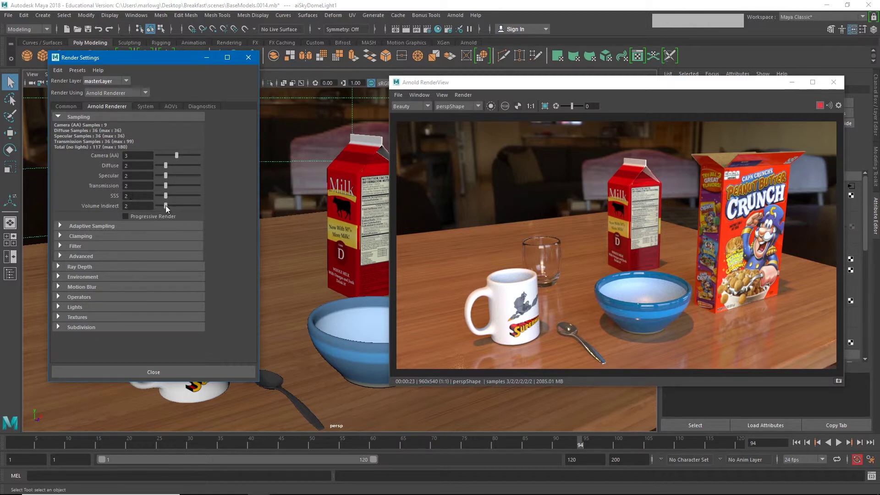
pyautogui.moveTo(165, 207); pyautogui.dragTo(150, 197)
# Step: Lower Camera (AA) samples from 3 to 2 and raise Diffuse samples from 2 to 3
pyautogui.moveTo(177, 158); pyautogui.dragTo(174, 158)
pyautogui.click(166, 166)
pyautogui.moveTo(166, 166); pyautogui.dragTo(169, 166)
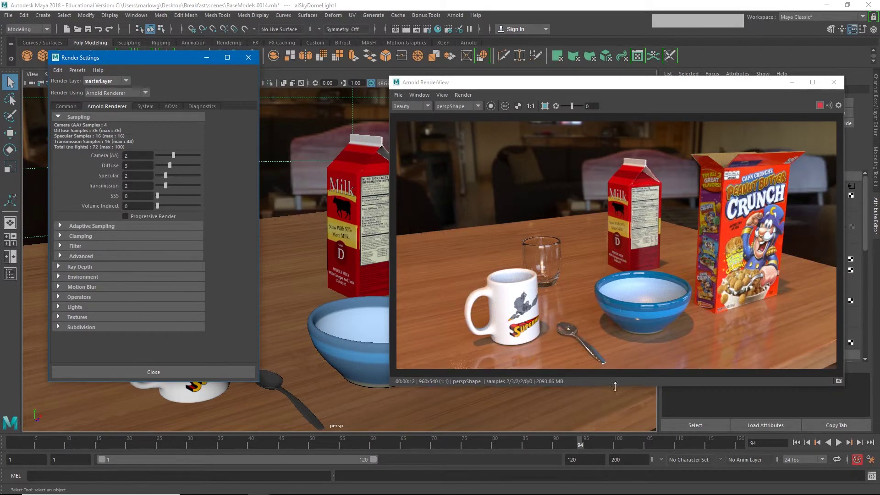
# Step: On the Bing calculator, multiply the 12-second frame time by 200 frames to get 2400
pyautogui.moveTo(879, 165); pyautogui.dragTo(453, 57)
pyautogui.click(508, 296)
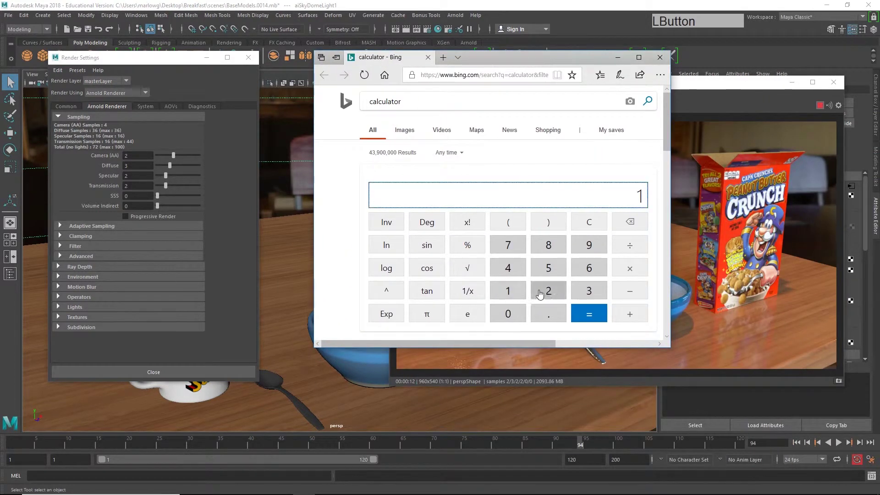
pyautogui.click(547, 295)
pyautogui.click(630, 269)
pyautogui.click(546, 298)
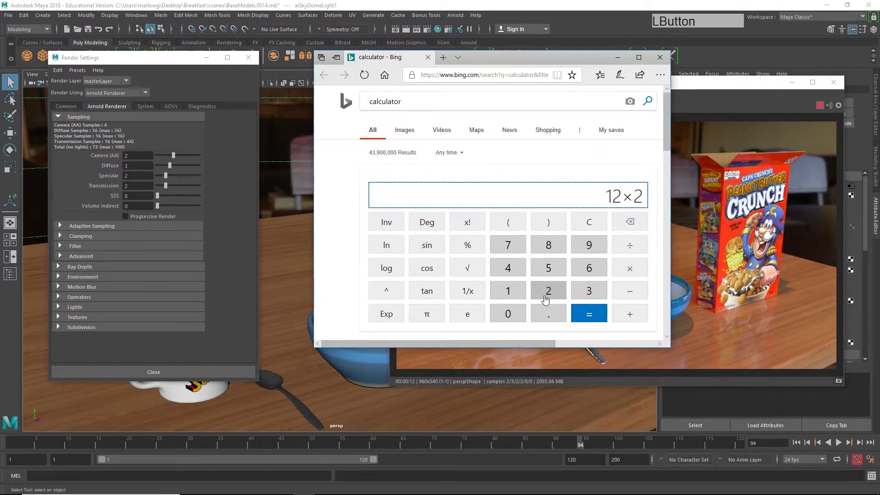
pyautogui.click(507, 315)
pyautogui.click(507, 315)
pyautogui.click(588, 317)
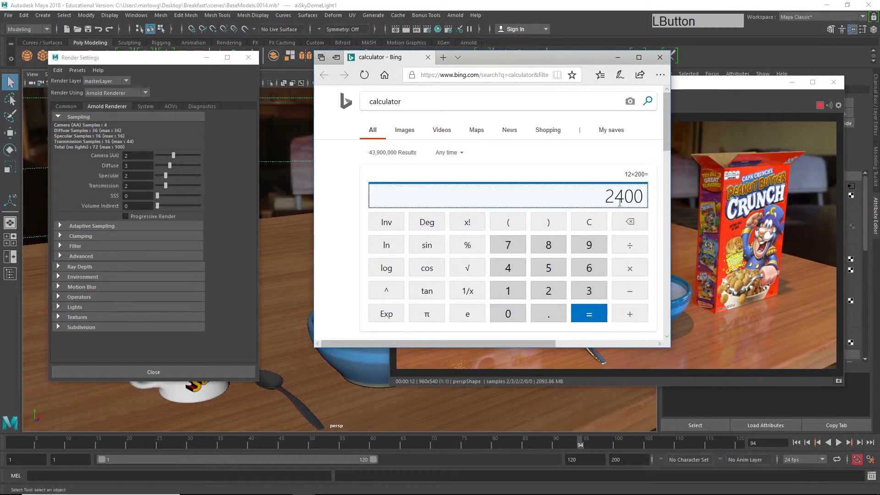
# Step: Divide 2400 by 60 twice (40, then 0.666666667) and minimize the calculator
pyautogui.click(631, 247)
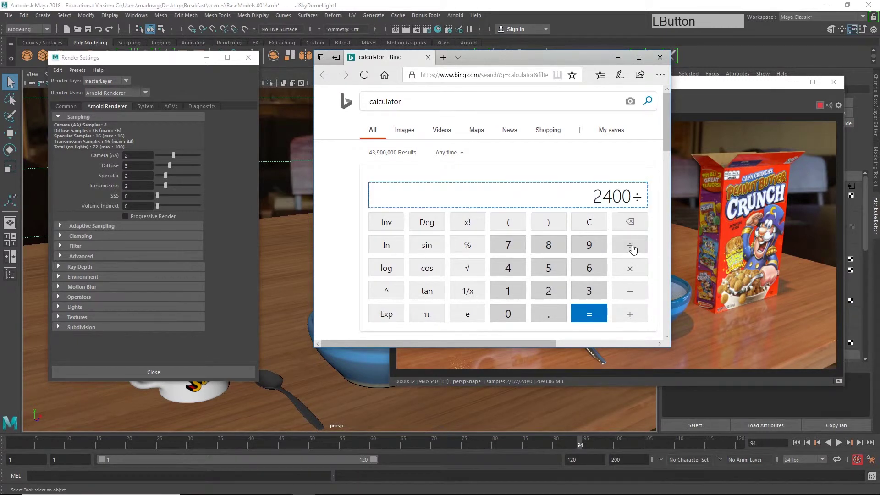
pyautogui.click(589, 268)
pyautogui.click(508, 314)
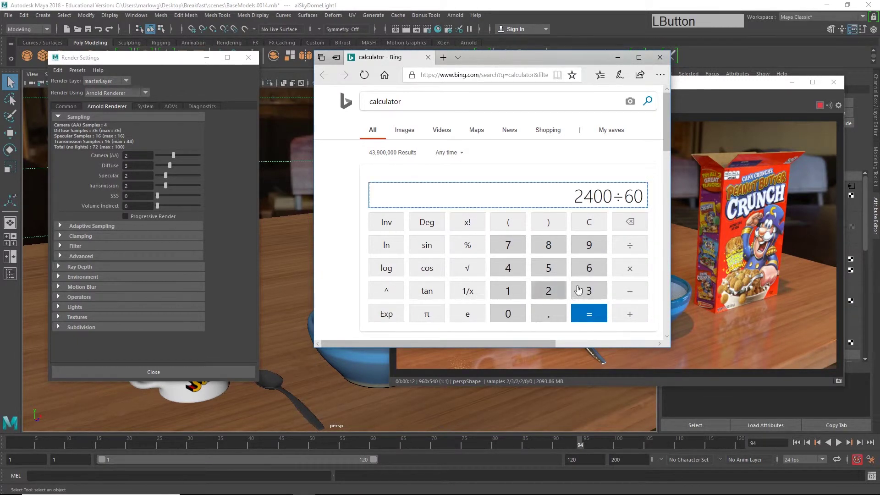
pyautogui.click(595, 316)
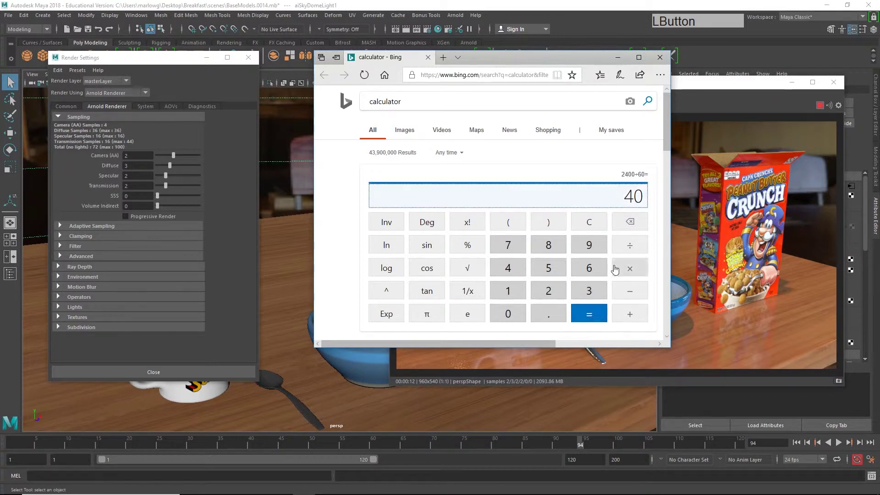
pyautogui.click(631, 247)
pyautogui.click(590, 268)
pyautogui.click(516, 313)
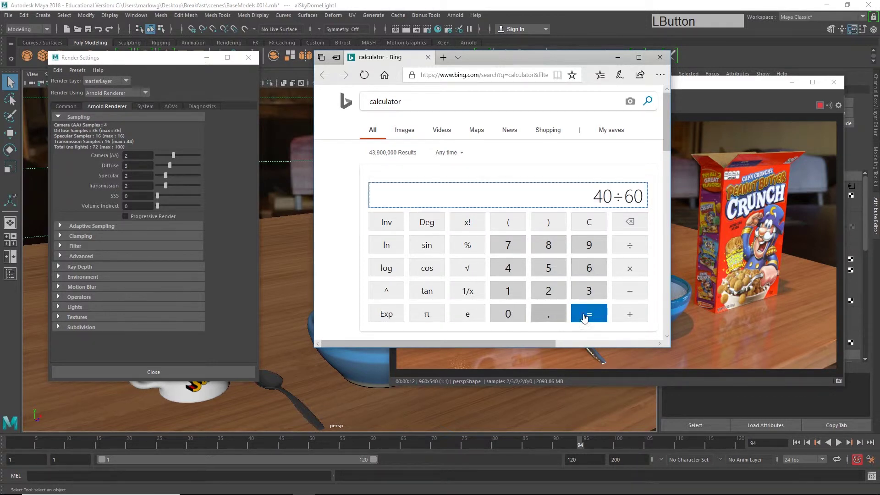
pyautogui.click(588, 314)
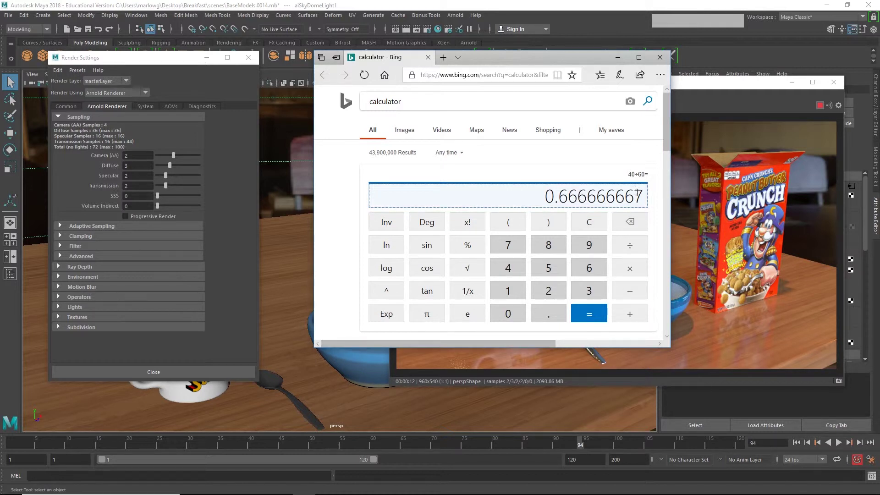
pyautogui.moveTo(516, 60); pyautogui.dragTo(532, 63)
pyautogui.click(634, 60)
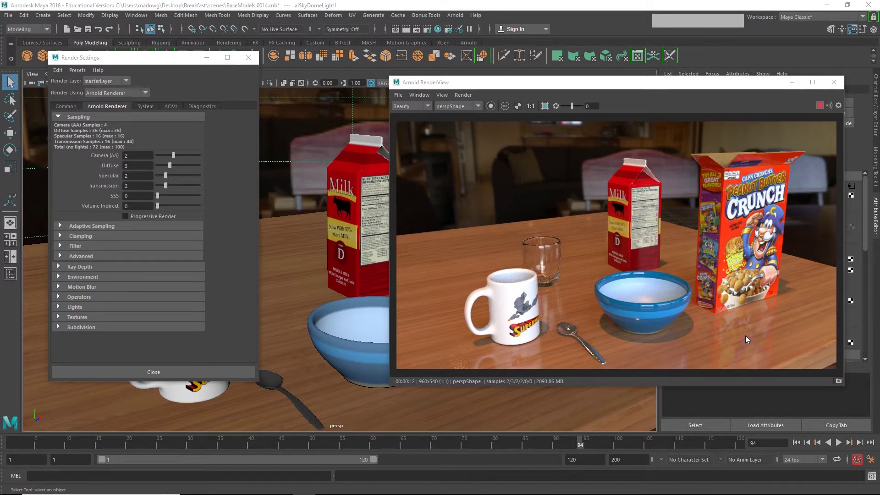
# Step: Show the Common tab's Image Size options and open the resolution Presets list
pyautogui.click(62, 106)
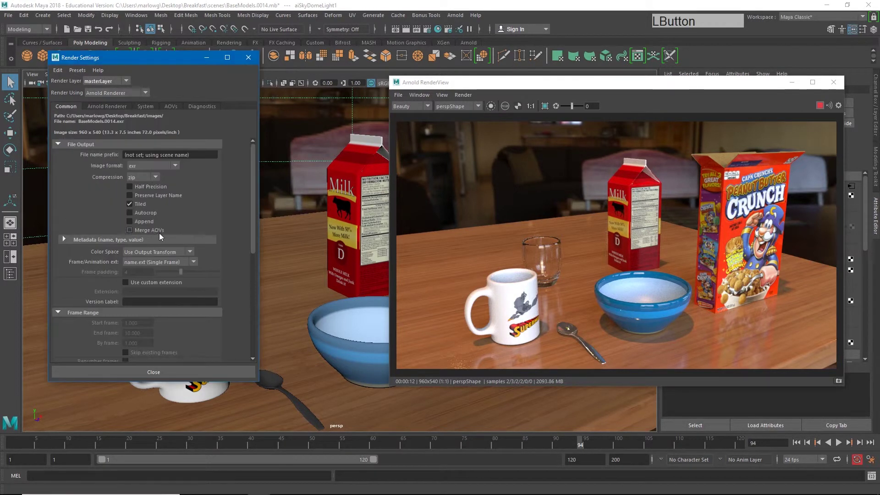
pyautogui.scroll(-5, 159, 233)
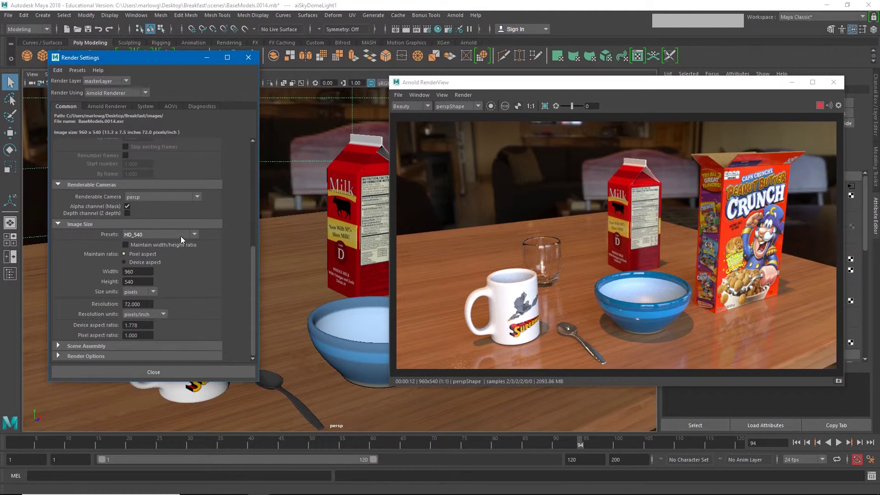
pyautogui.click(181, 235)
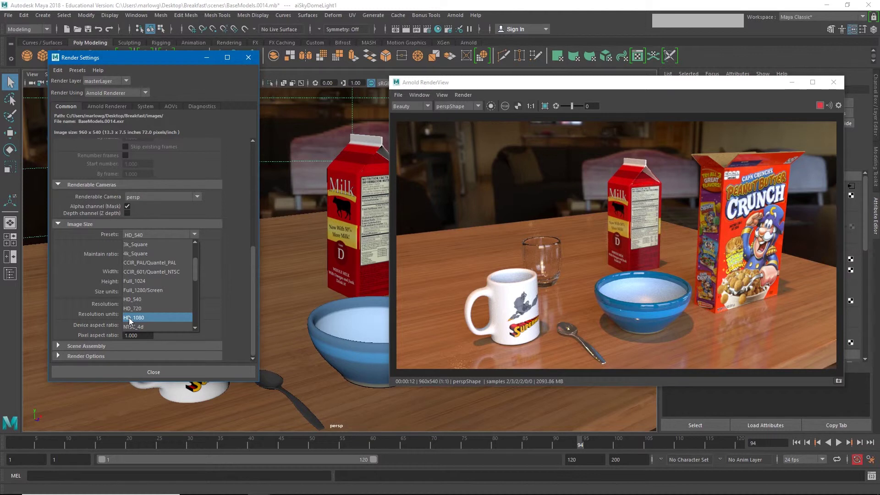
# Step: Set the image size preset to HD_1080 (1920×1080) and maximize the Arnold RenderView
pyautogui.click(130, 319)
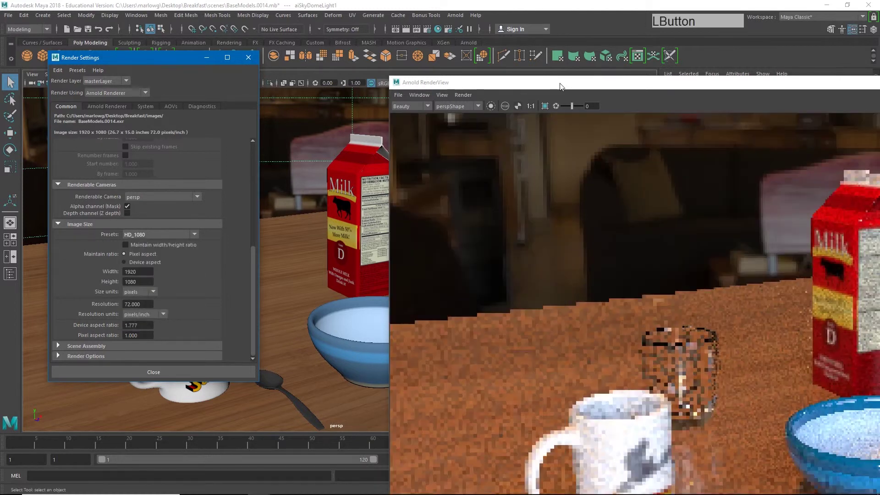
pyautogui.moveTo(561, 87); pyautogui.dragTo(491, 82)
pyautogui.doubleClick(491, 82)
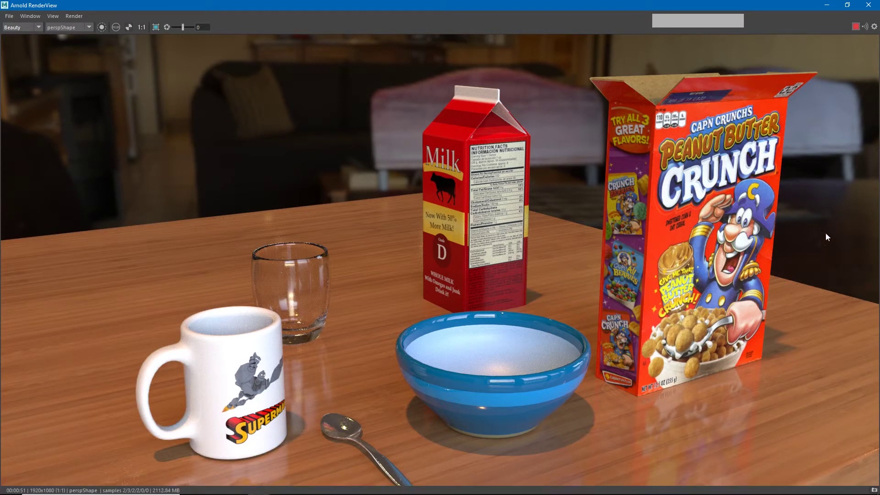
# Step: On the centred calculator, multiply the 51-second render time by 200 frames to get 10200
pyautogui.moveTo(879, 110); pyautogui.dragTo(540, 100)
pyautogui.click(569, 312)
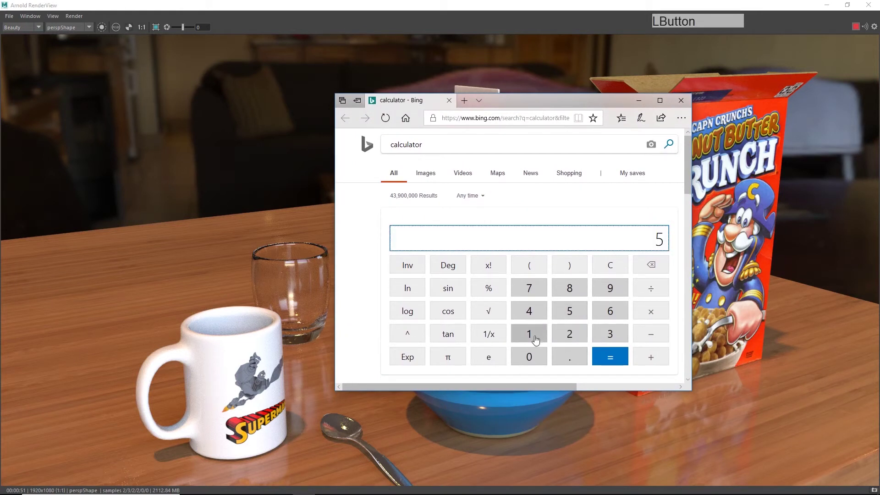
pyautogui.click(529, 334)
pyautogui.click(651, 311)
pyautogui.click(569, 333)
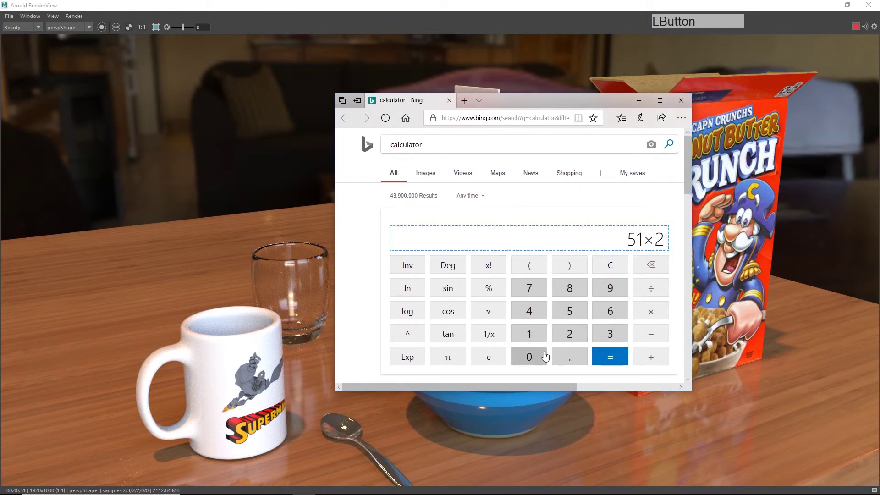
pyautogui.click(529, 357)
pyautogui.click(529, 357)
pyautogui.click(610, 356)
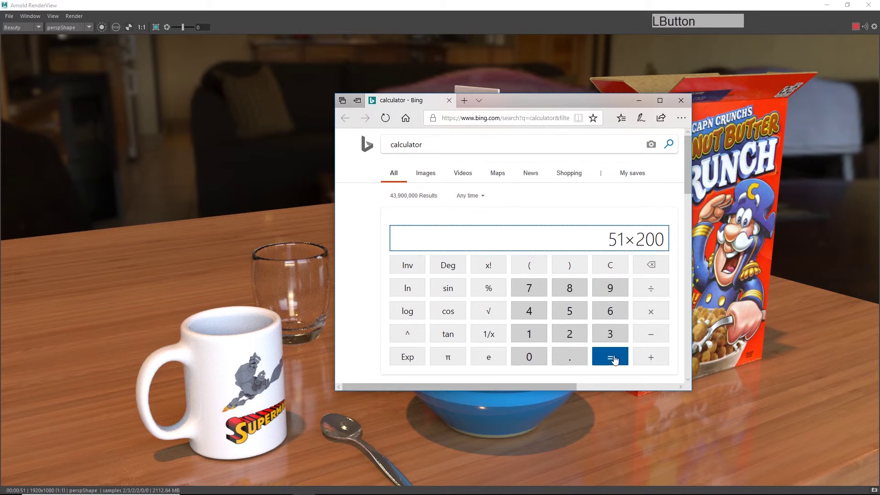
# Step: Divide 10200 by 60 to get 170, then by 60 again for 2.83333333
pyautogui.click(652, 289)
pyautogui.click(610, 311)
pyautogui.click(530, 360)
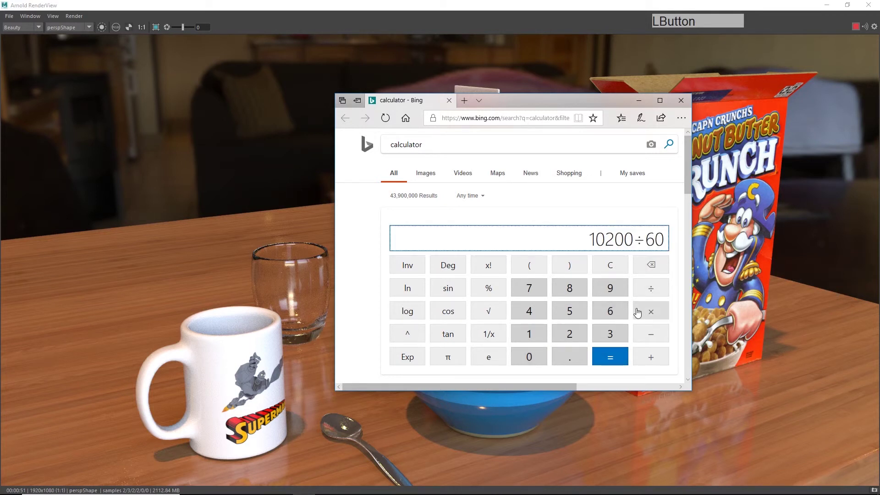
pyautogui.click(613, 358)
pyautogui.click(651, 288)
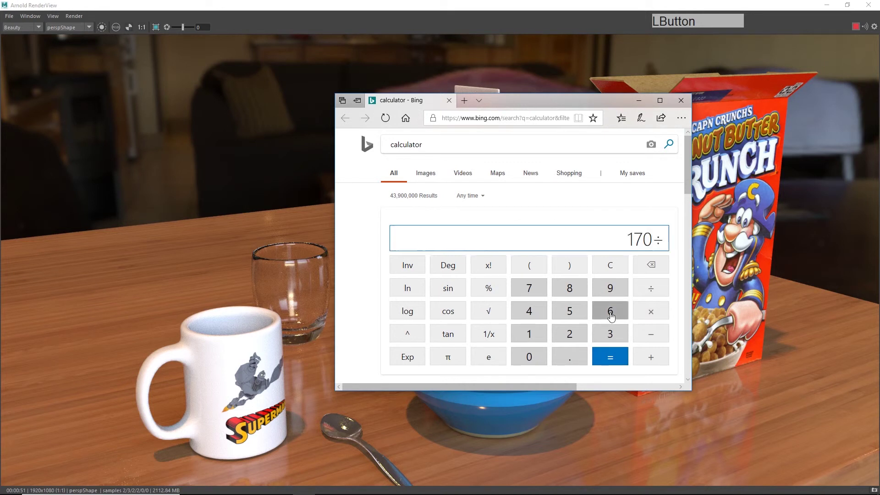
pyautogui.click(610, 311)
pyautogui.click(530, 357)
pyautogui.click(606, 363)
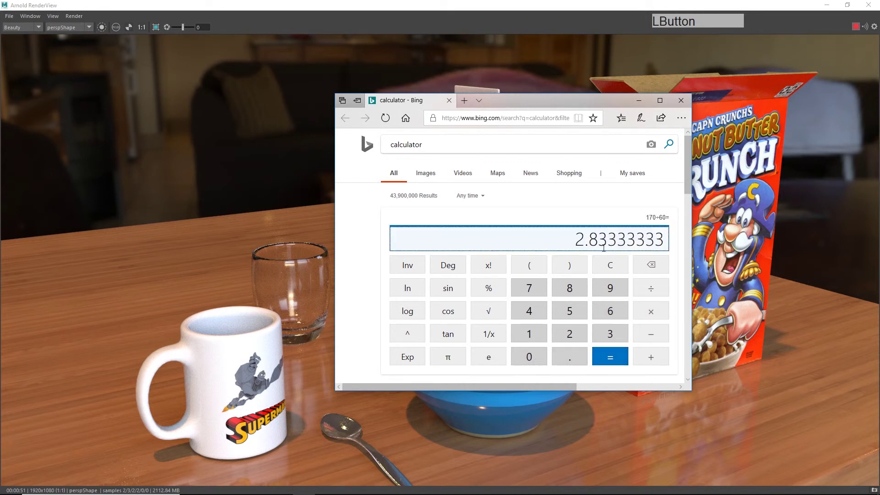